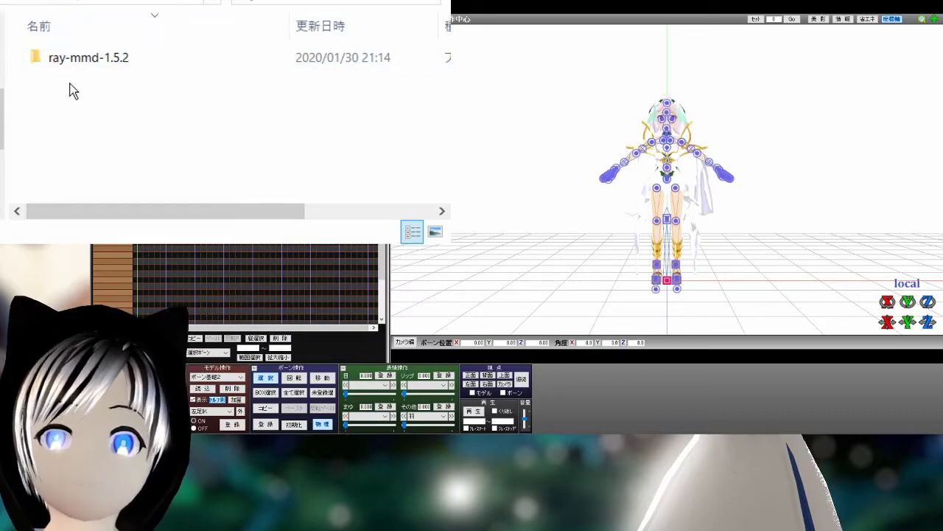
Load ray.x from the ray-mmd-1.5.2 folder into the scene with the character model
double_click(167, 61)
scroll(167, 67, "down", 3)
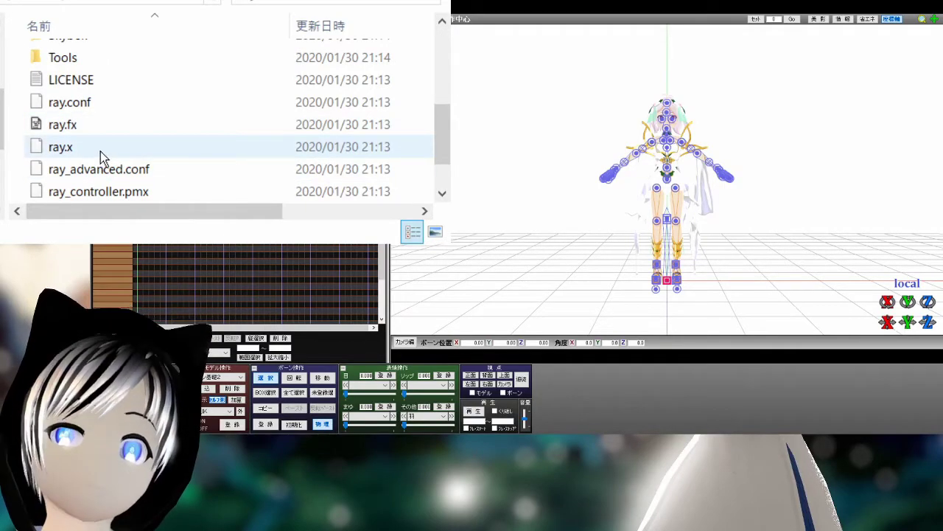
left_click(62, 150)
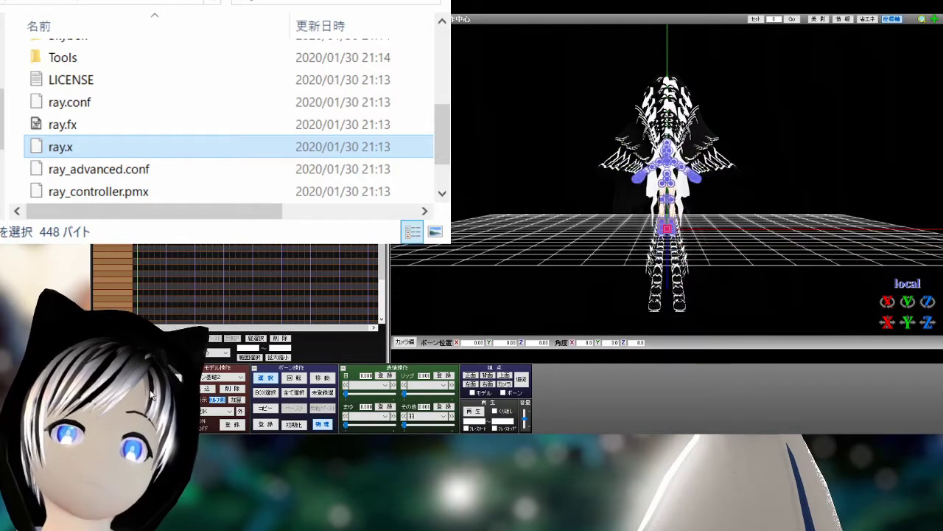
left_click(584, 157)
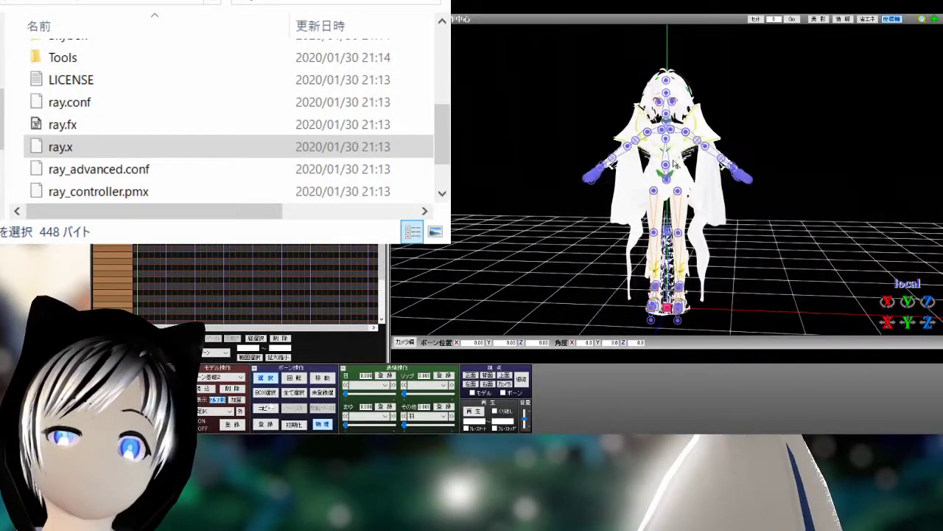
left_click(60, 146)
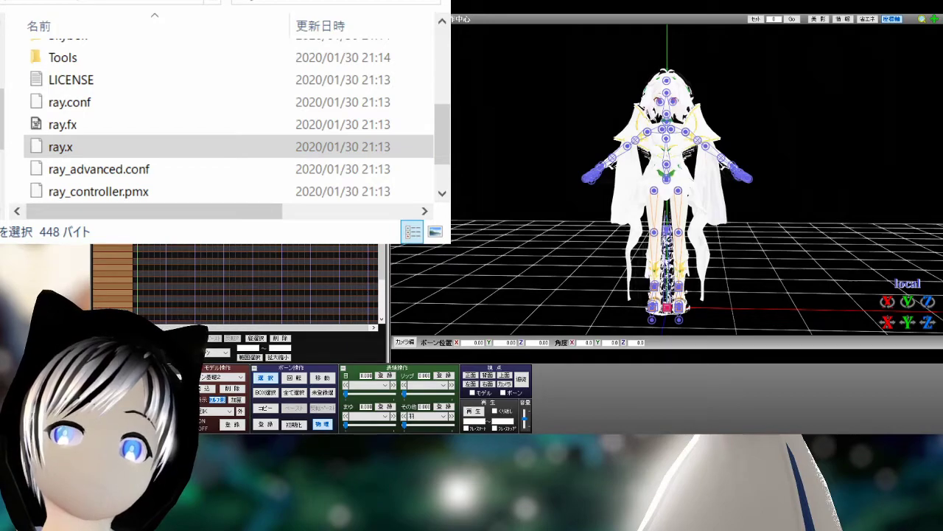
scroll(619, 147, "up", 3)
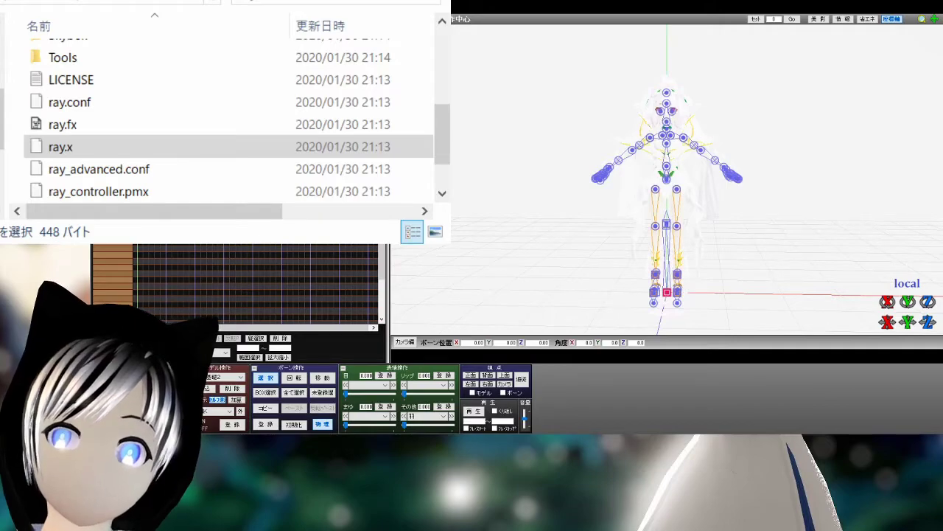
scroll(667, 192, "up", 3)
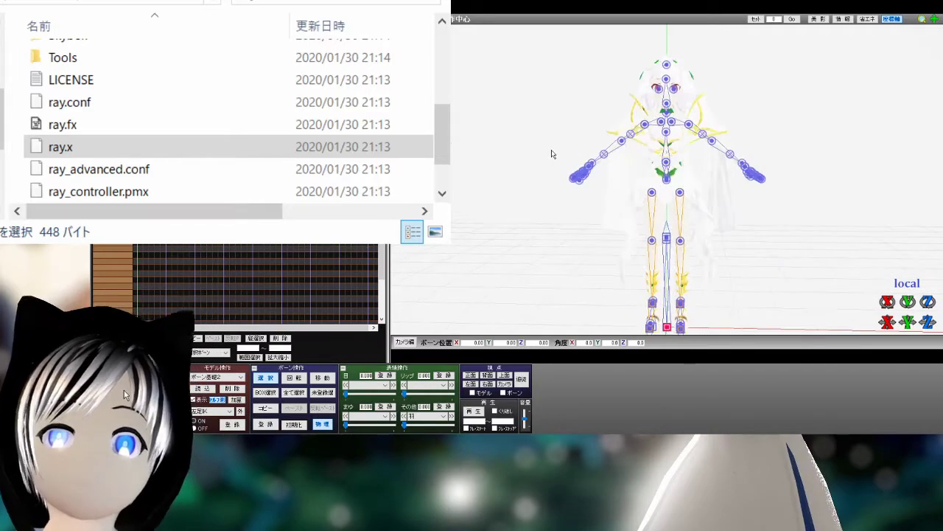
left_click(294, 147)
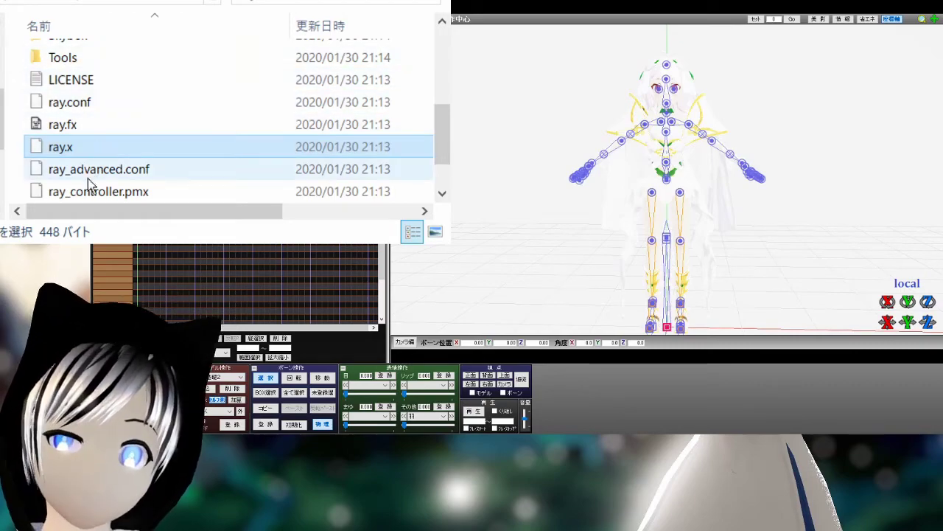
Load ray_controller.pmx from the ray-mmd-1.5.2 folder into the scene
scroll(92, 188, "down", 1)
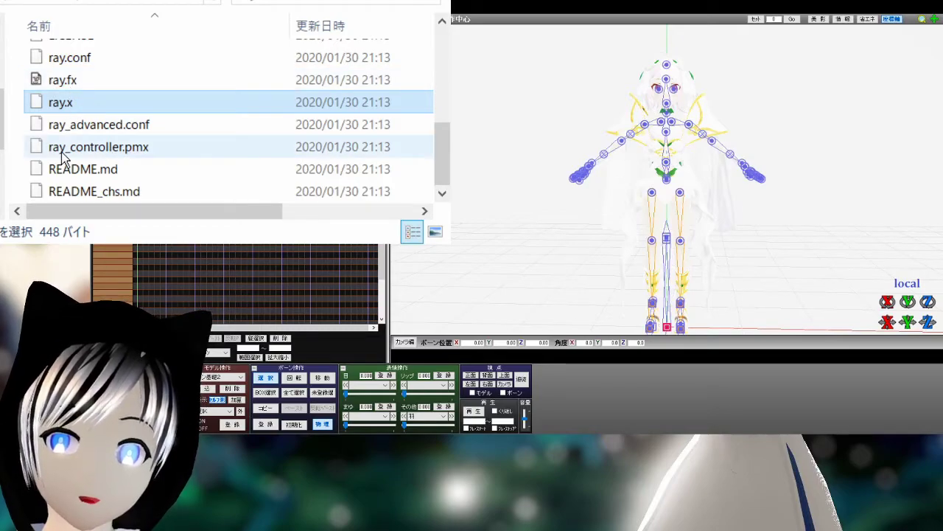
left_click(125, 151)
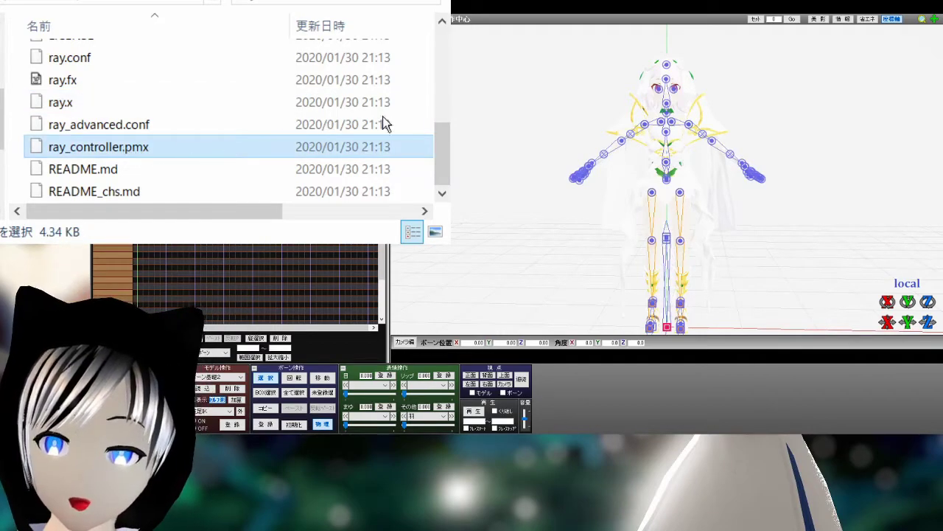
left_click_drag(125, 147, 476, 232)
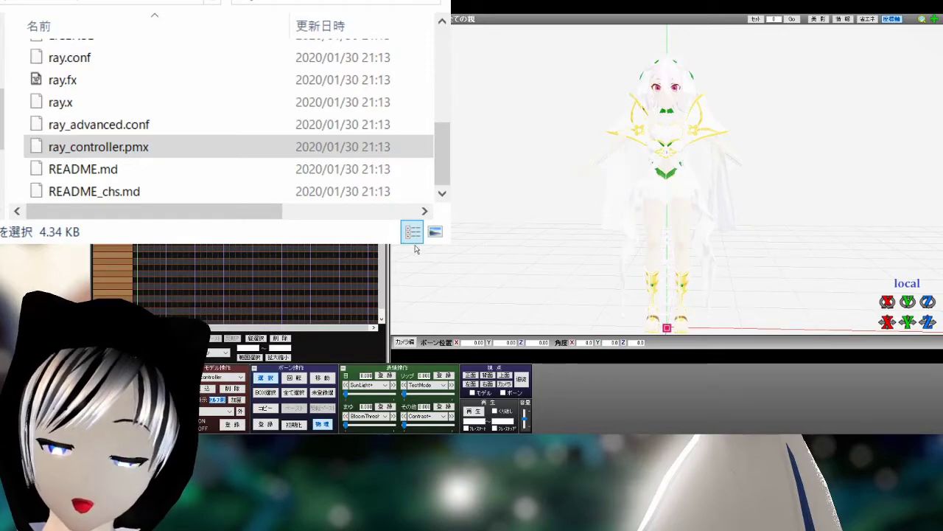
scroll(596, 228, "down", 2)
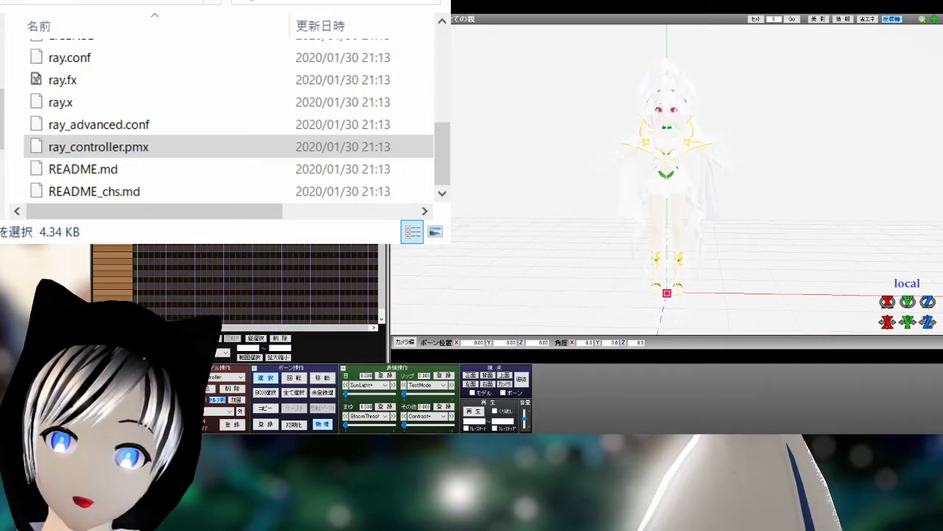
scroll(709, 201, "up", 3)
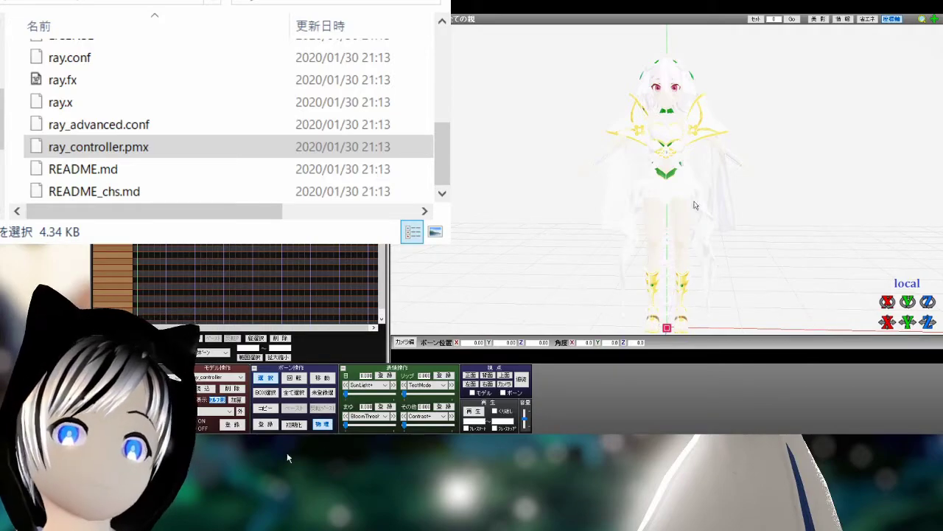
left_click(169, 221)
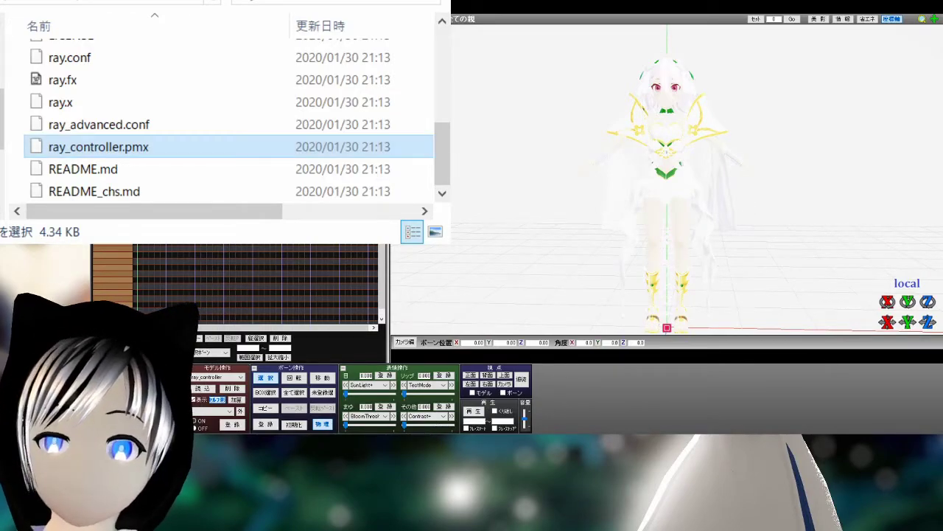
Apply main.fx from ray-mmd's Main folder to the character model
scroll(148, 126, "up", 2)
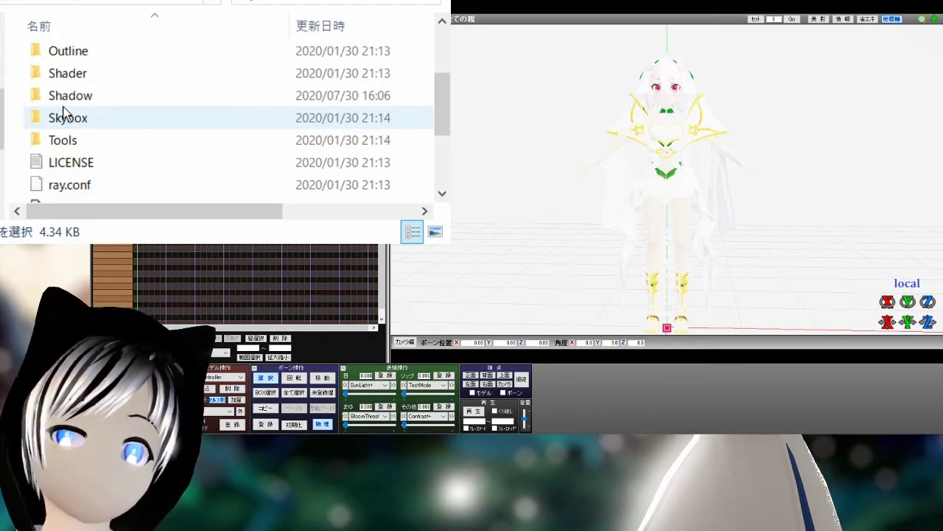
scroll(79, 200, "down", 2)
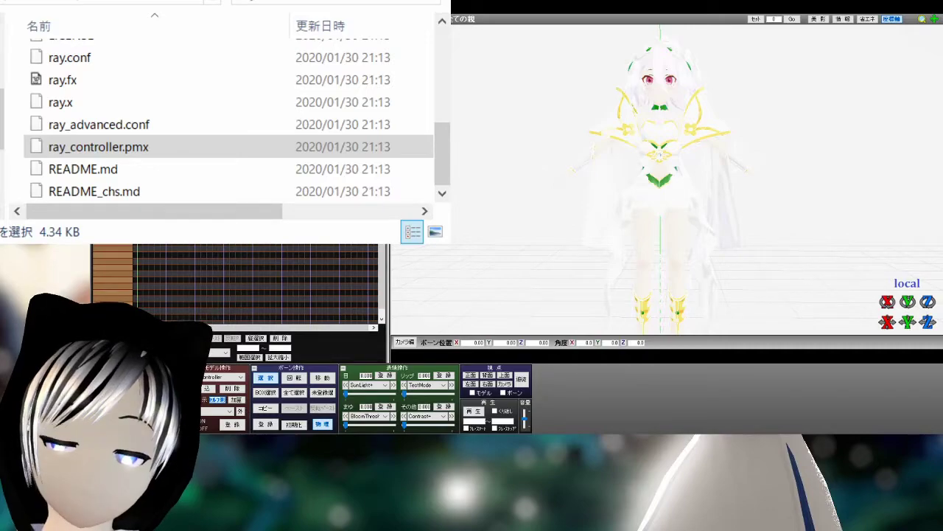
scroll(122, 121, "up", 5)
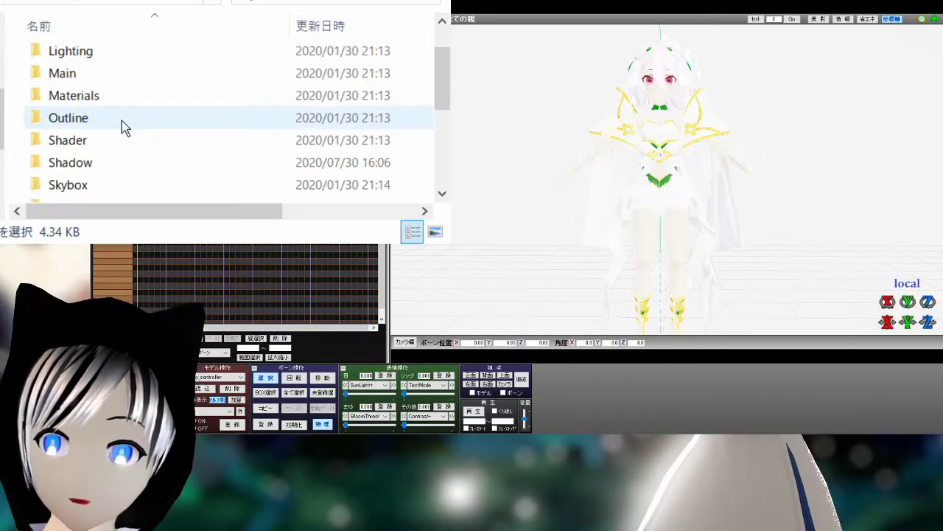
double_click(80, 81)
key("alt+Left")
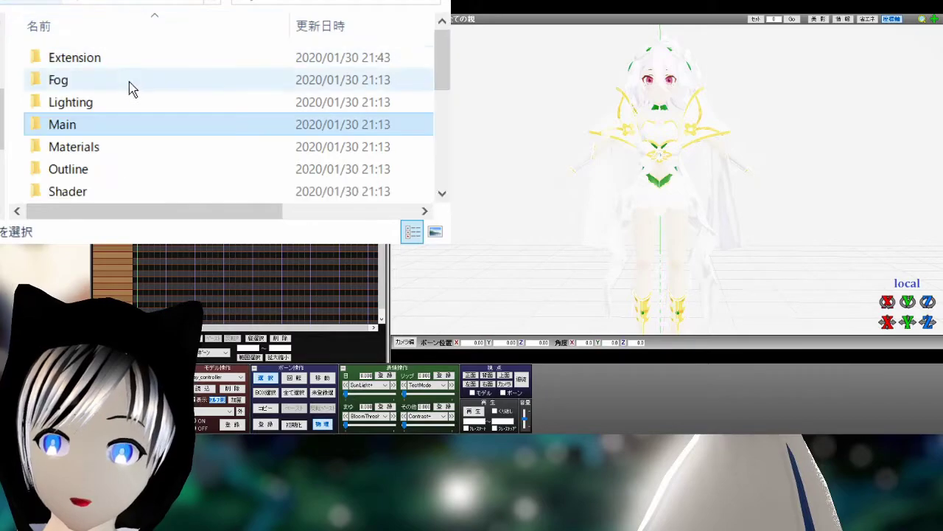
scroll(70, 121, "down", 2)
scroll(124, 126, "up", 2)
double_click(46, 127)
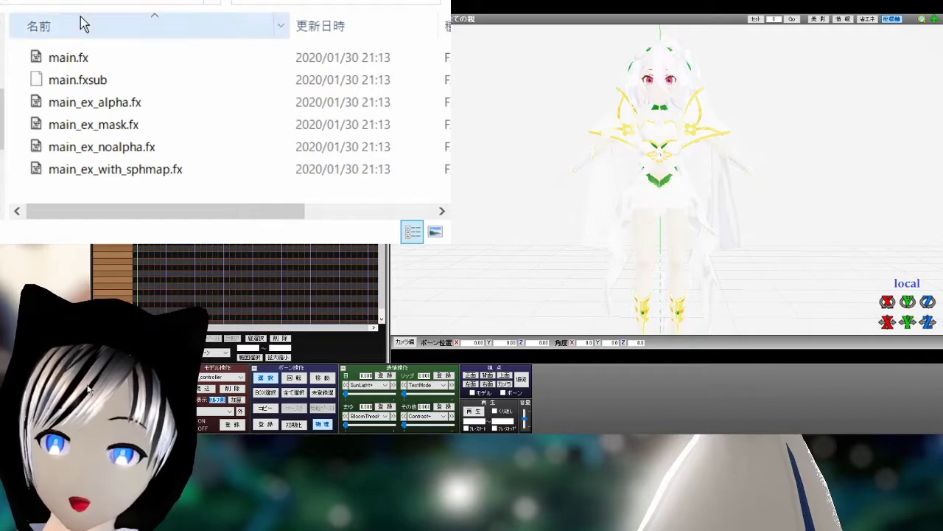
left_click(77, 57)
left_click(259, 429)
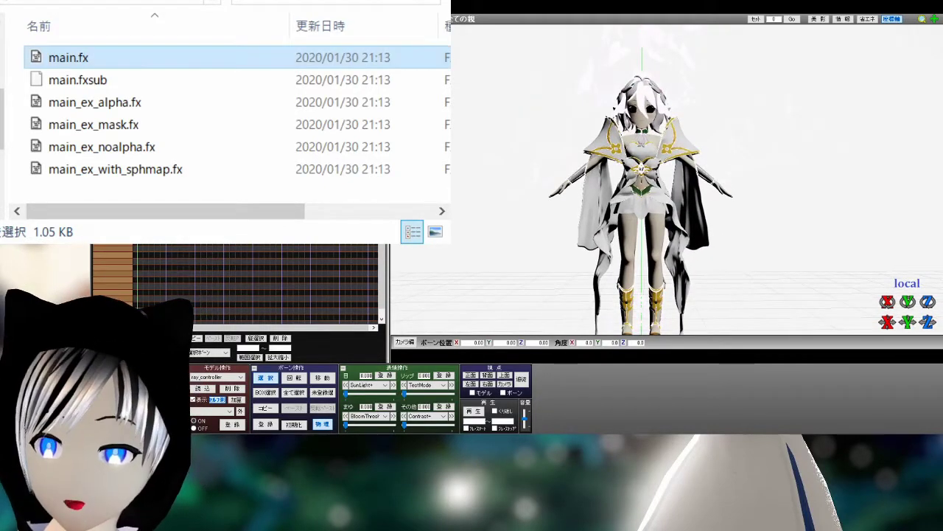
Load Sky with box.pmx from the Sky Night folder in Skybox and check its EnvLightMap effect assignment
key("alt+Up")
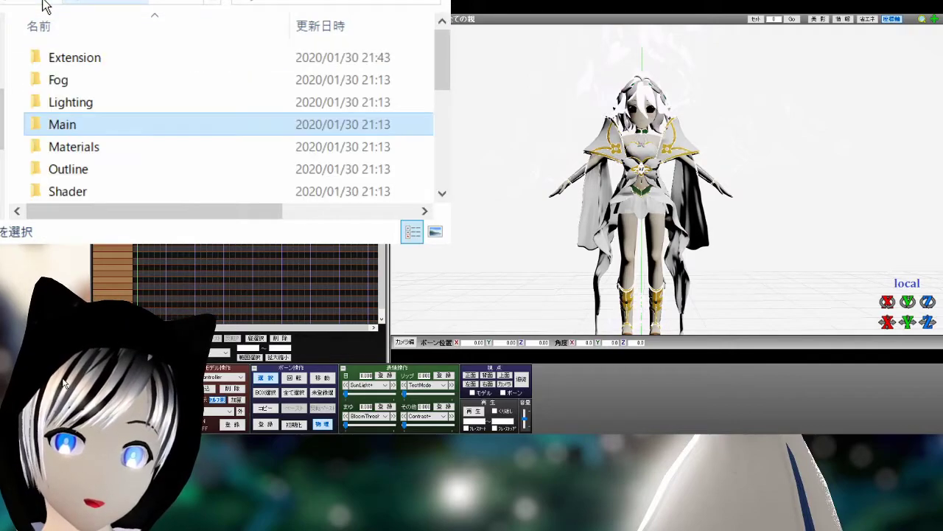
scroll(99, 168, "down", 1)
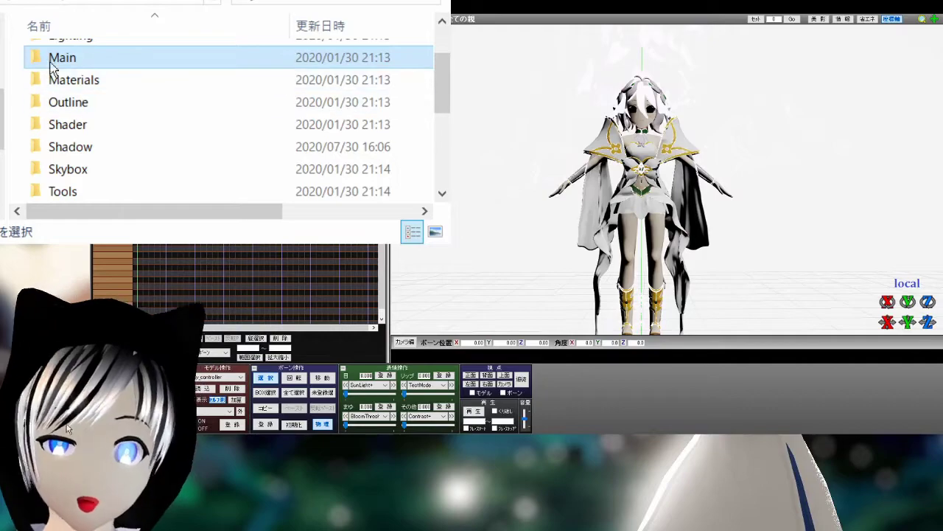
double_click(83, 176)
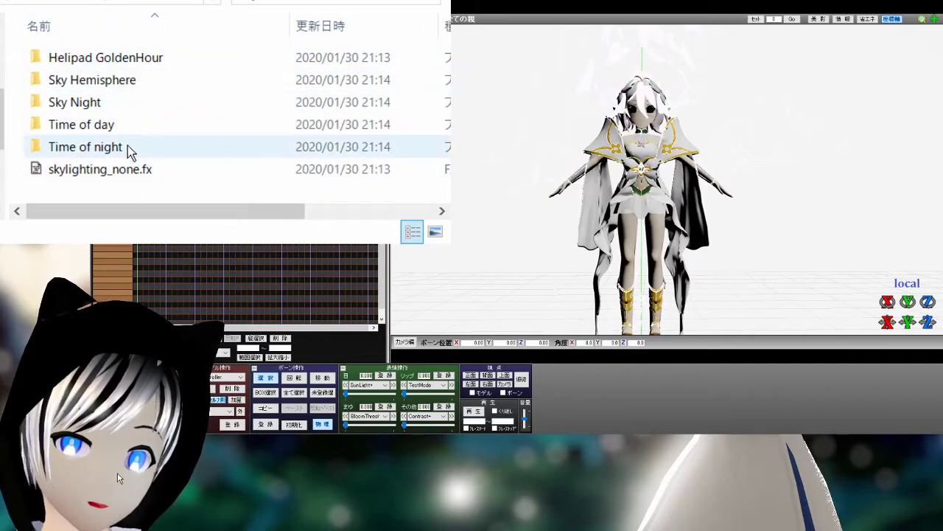
double_click(116, 103)
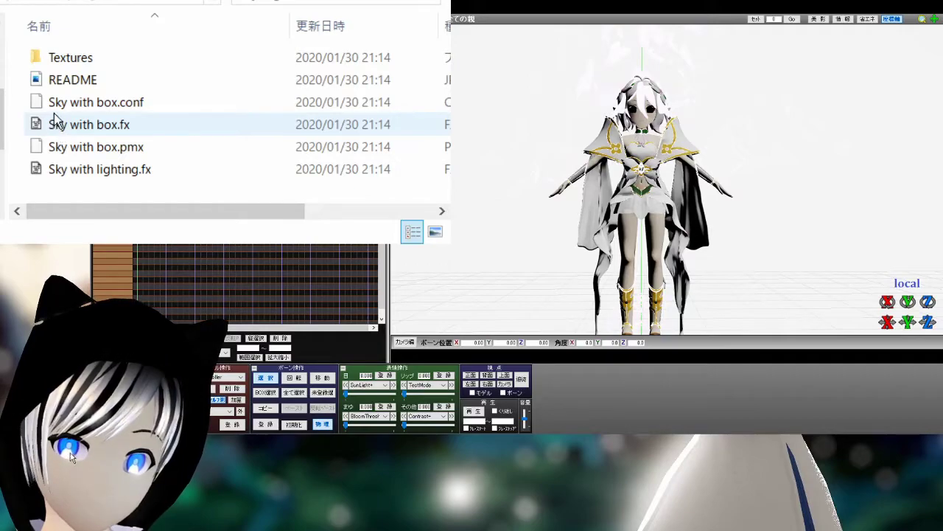
left_click(113, 151)
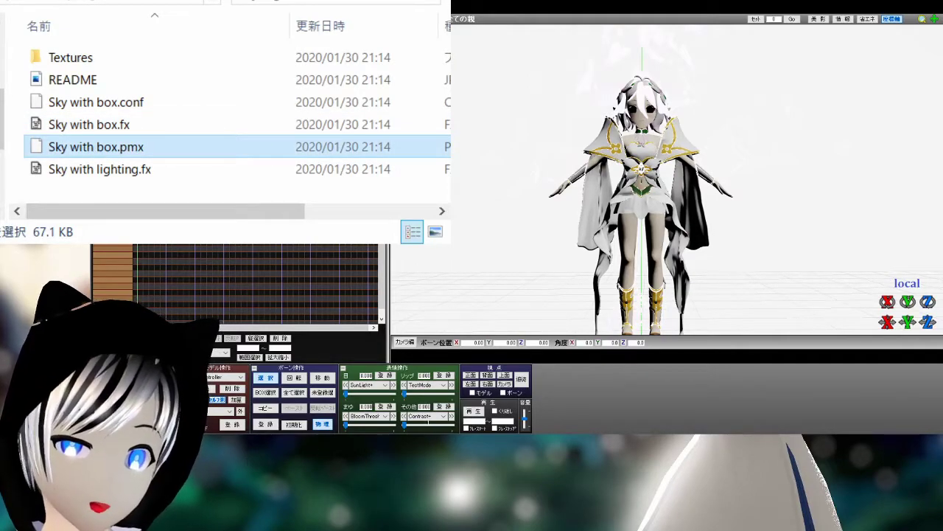
left_click_drag(111, 146, 499, 249)
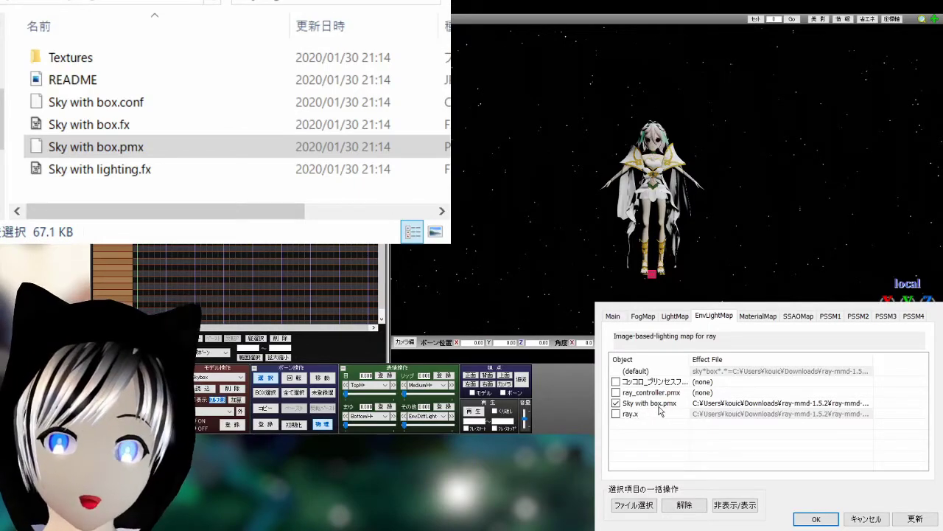
left_click(732, 405)
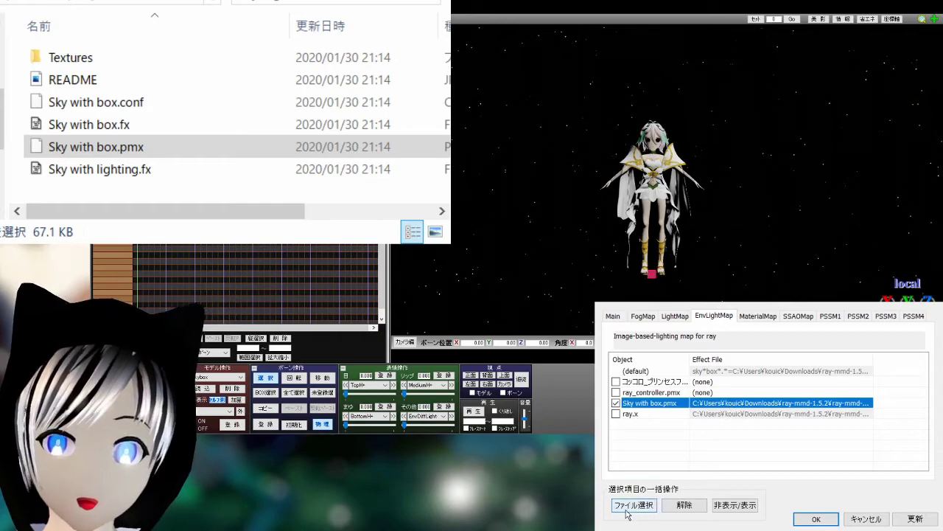
left_click(740, 450)
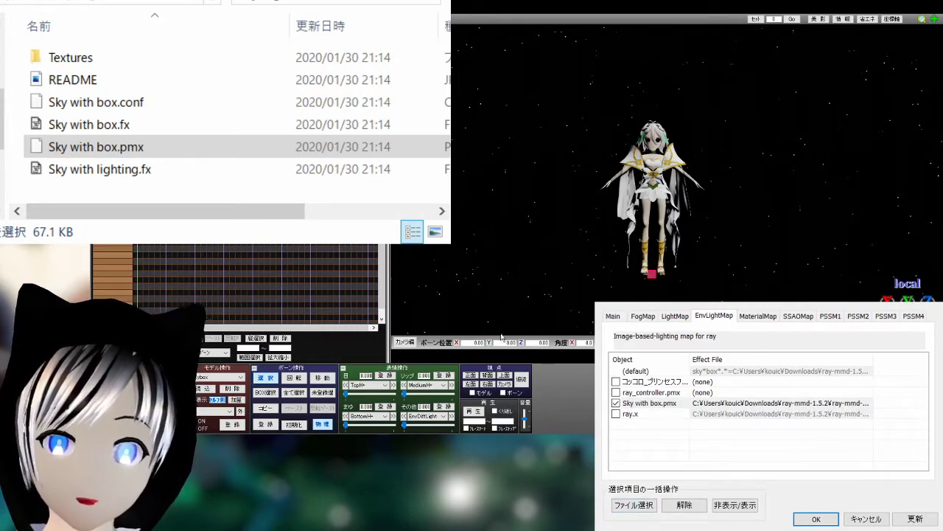
Open the Sky Hemisphere folder inside ray-mmd's Skybox folder
left_click(96, 146)
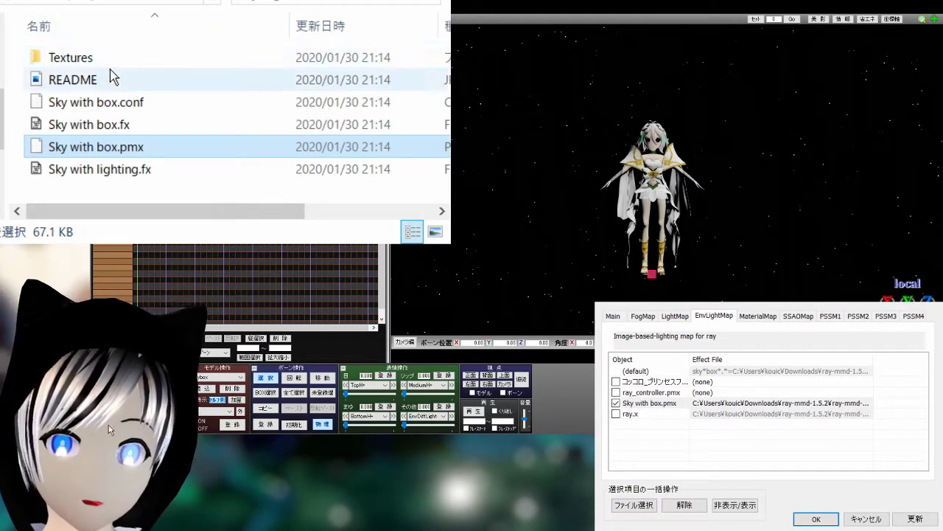
left_click(24, 4)
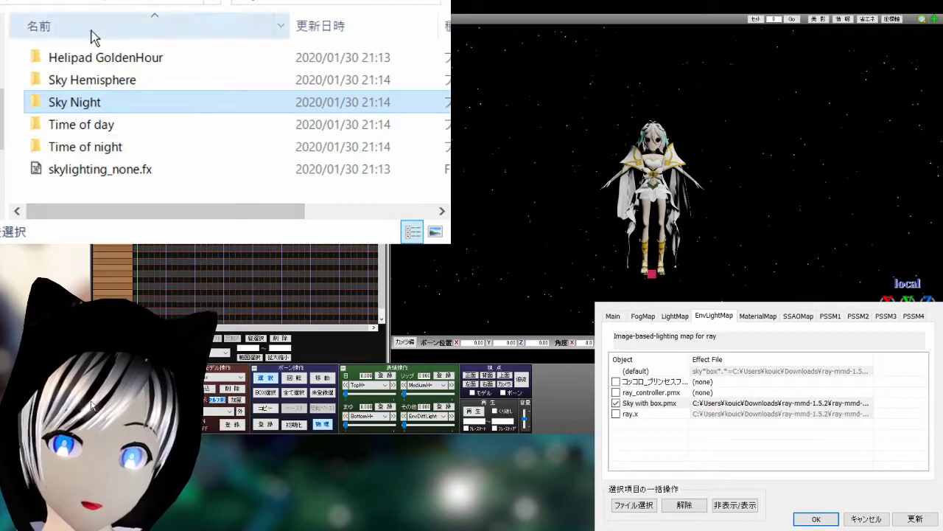
left_click(24, 3)
double_click(64, 196)
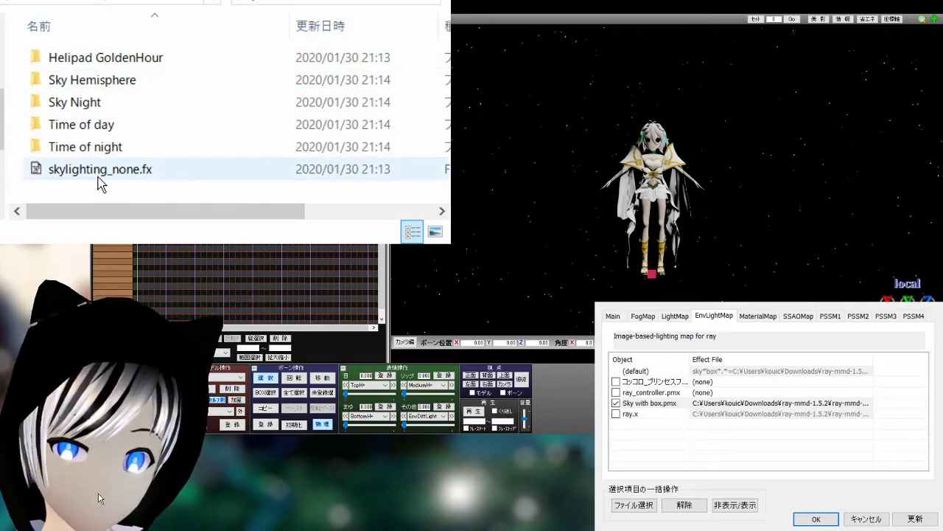
double_click(107, 83)
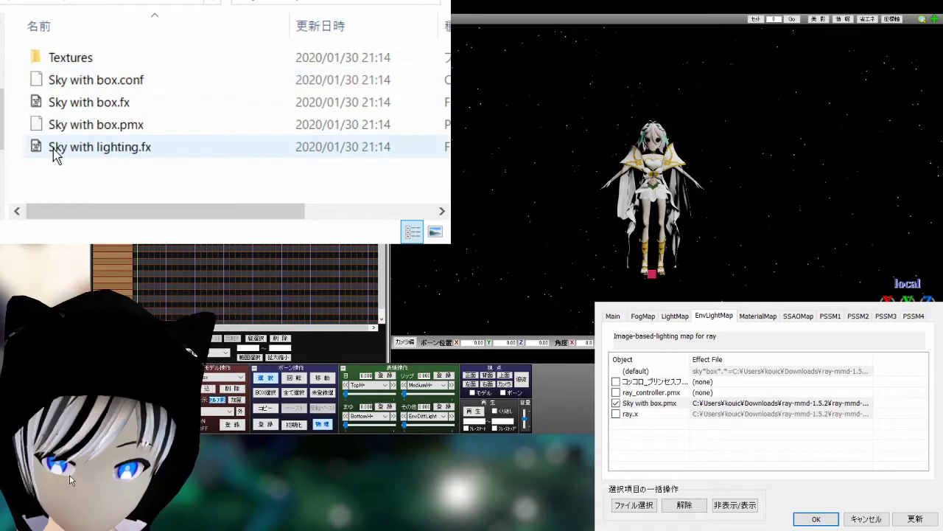